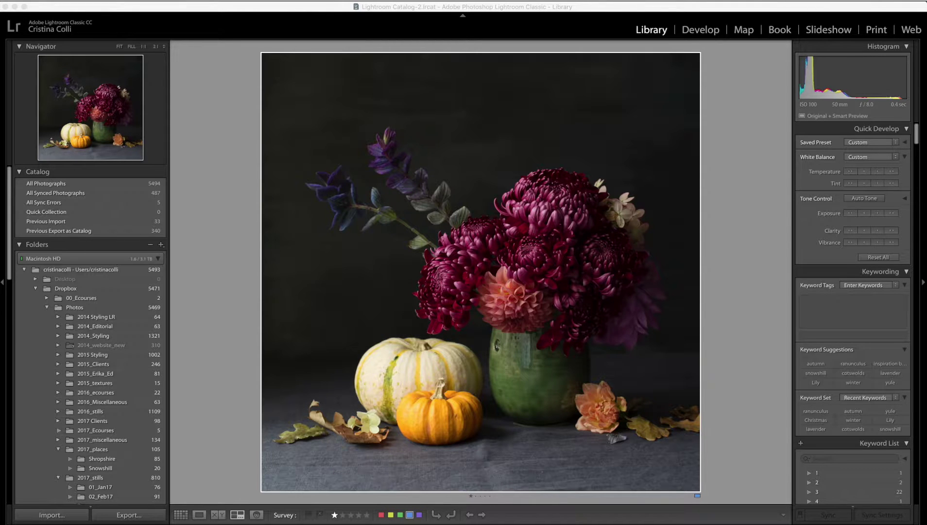
- Switch to the Develop module with the chrysanthemum still life loaded
click(710, 30)
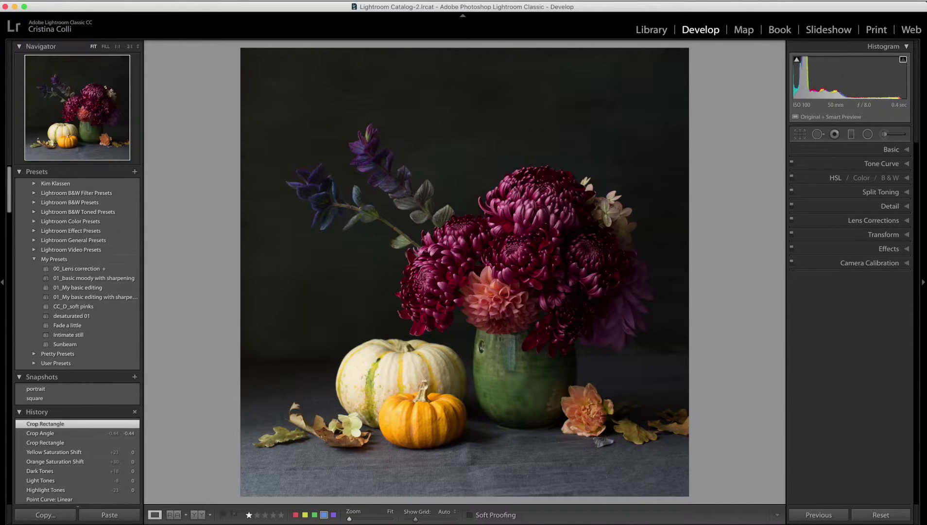
- Enable Remove Chromatic Aberration and the Canon EF 50mm profile corrections in Lens Corrections
click(907, 220)
click(797, 248)
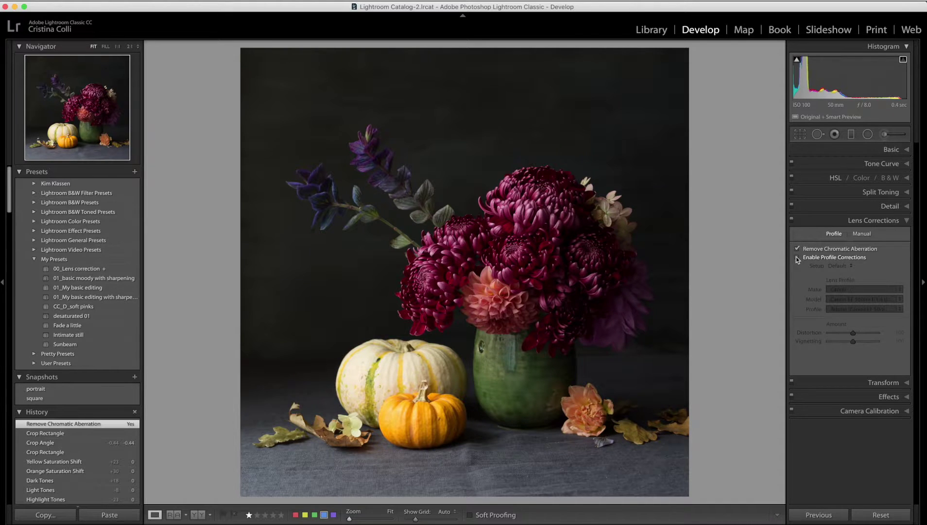
click(797, 257)
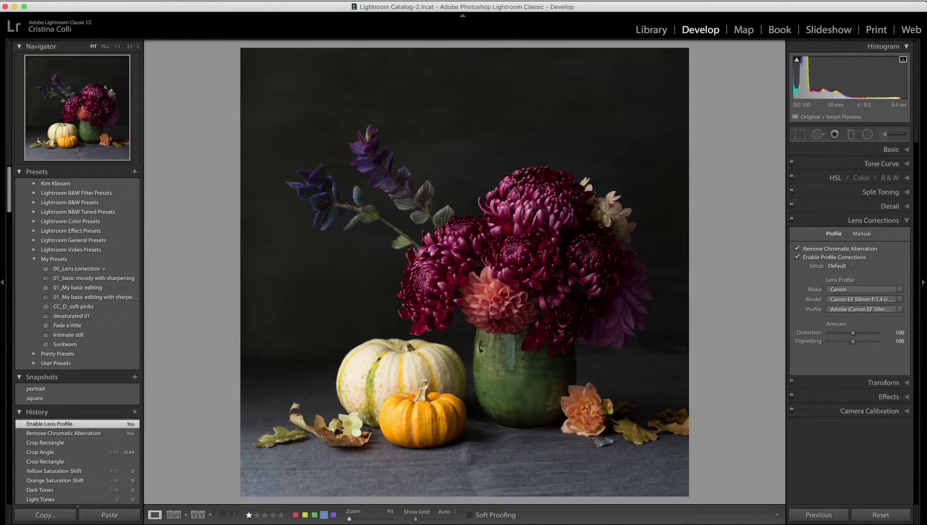
click(907, 220)
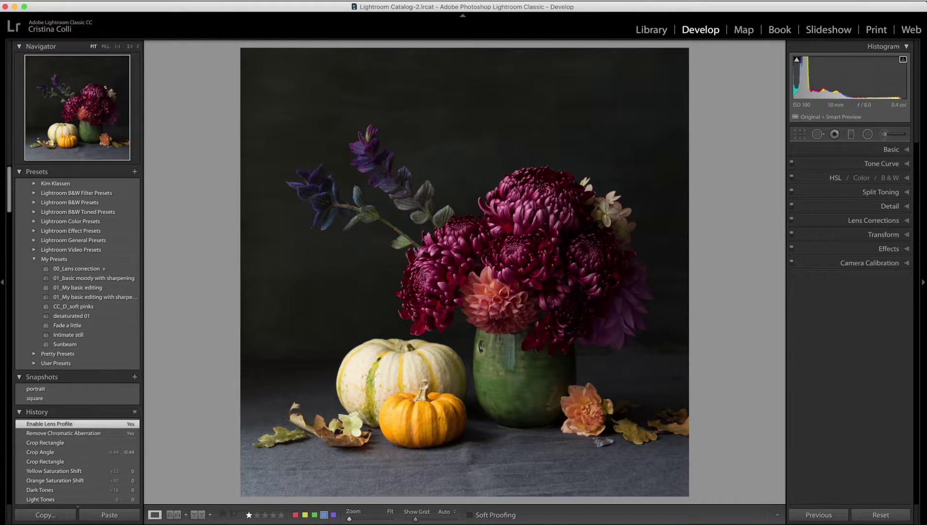
- Raise the point curve's black point to about 9% to fade the shadows
click(906, 164)
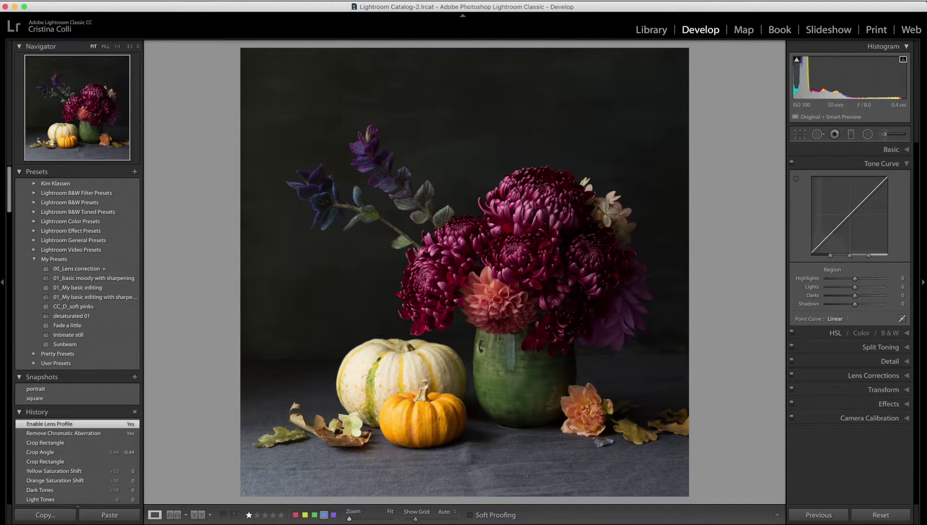
click(902, 318)
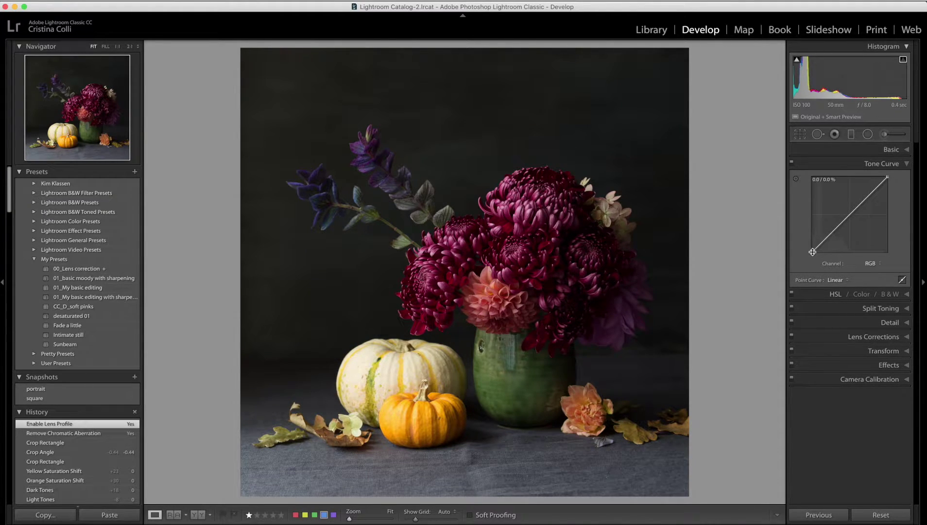
drag(812, 252, 809, 231)
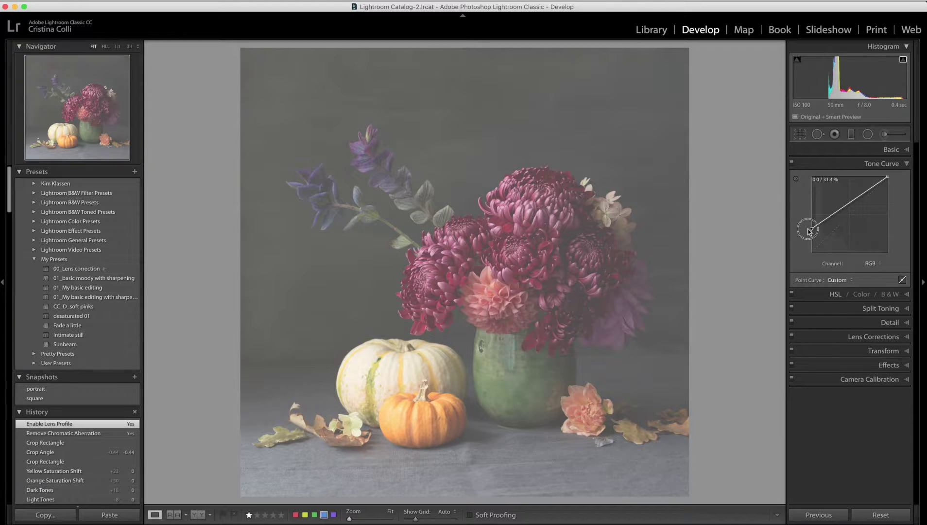
drag(808, 231, 806, 249)
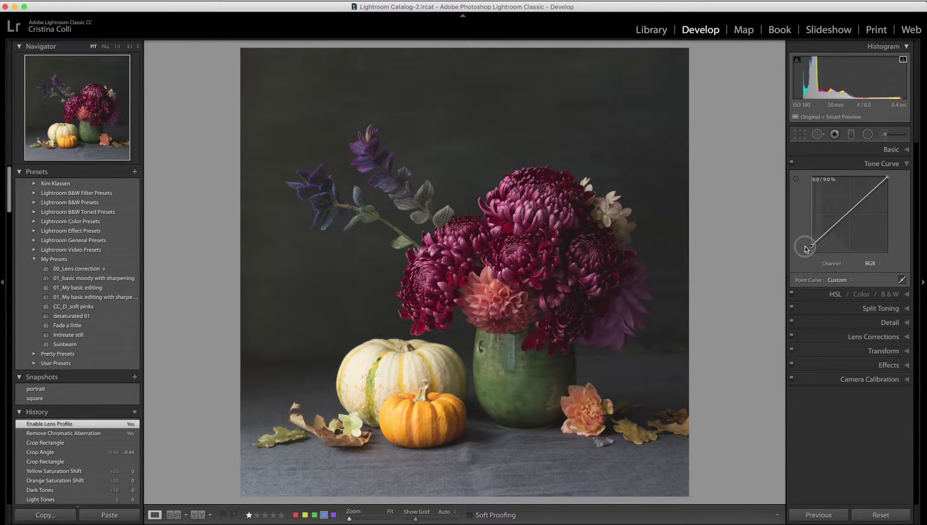
drag(806, 249, 806, 249)
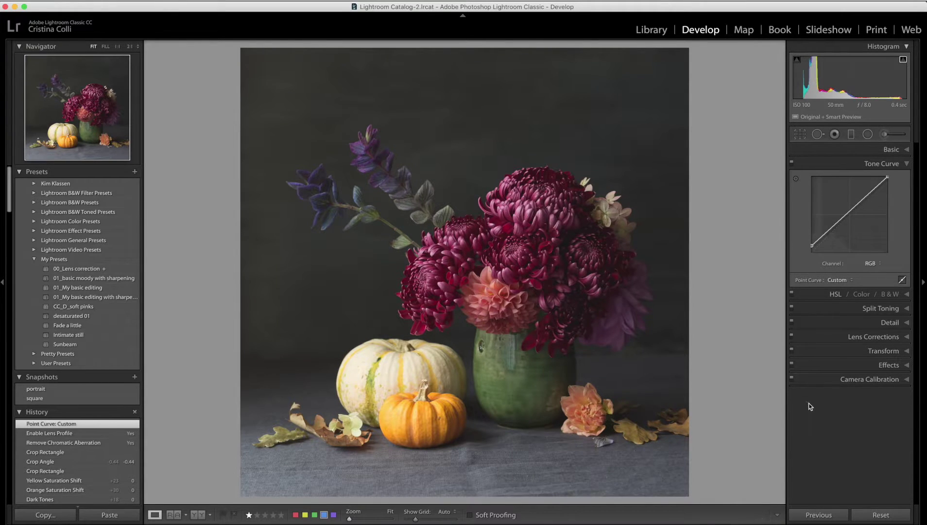
- Set the parametric curve to Highlights +22, Lights +8, Darks −17 and Shadows −5
click(902, 280)
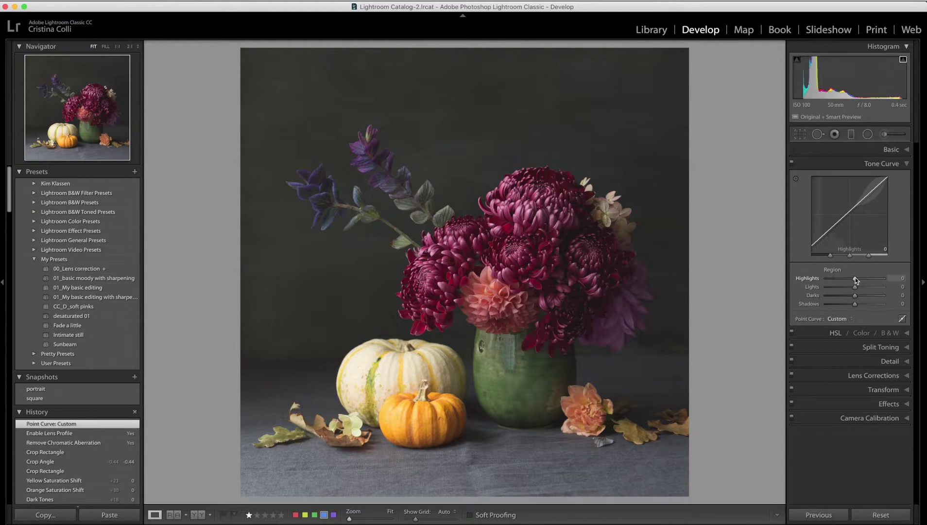
drag(854, 280, 861, 280)
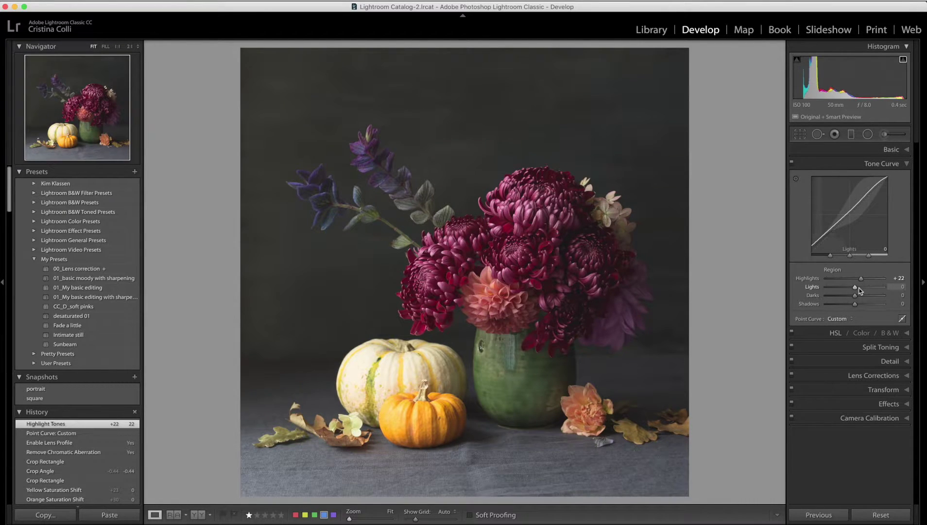
click(855, 288)
drag(855, 288, 850, 297)
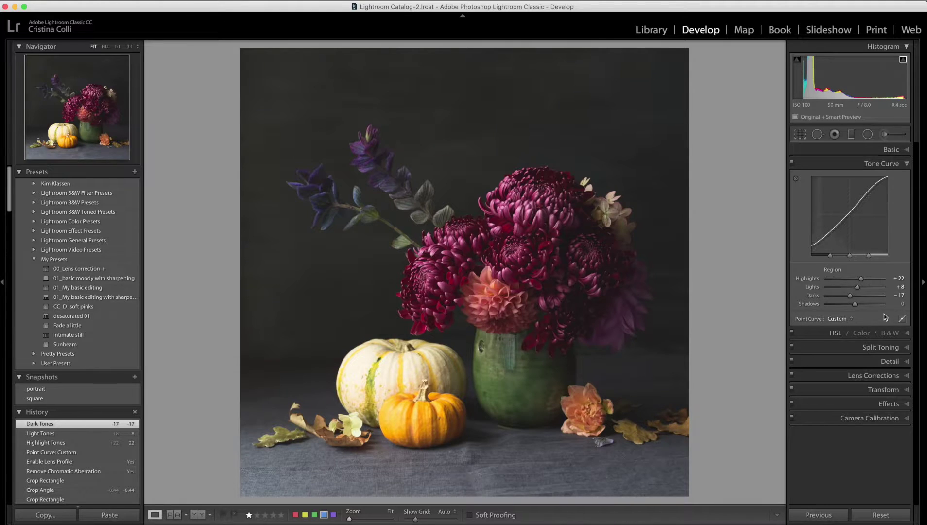
drag(855, 306, 853, 305)
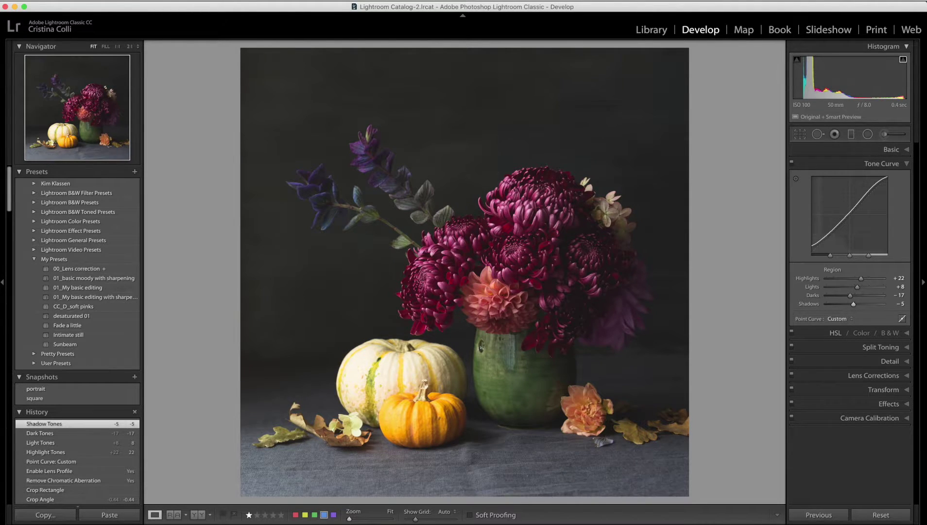
- Lower the Basic panel Temp slider to 4,745 K
click(906, 151)
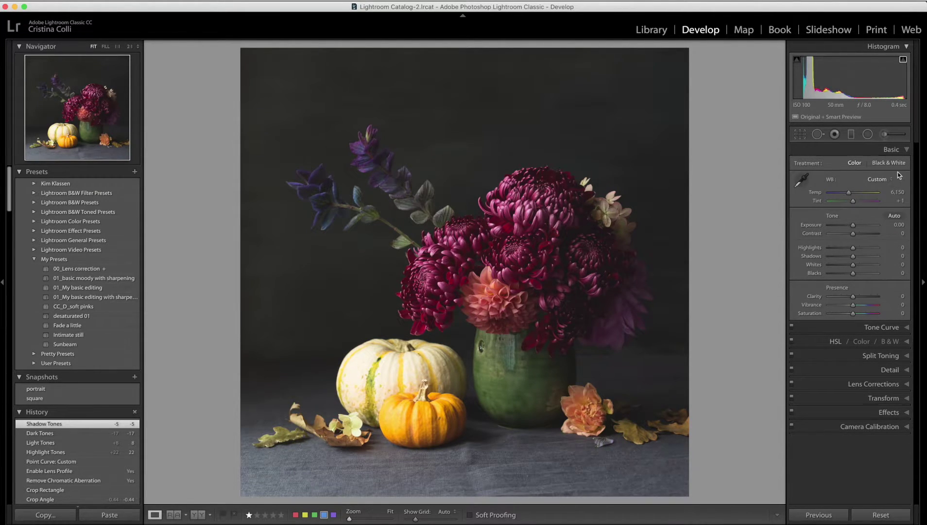
click(850, 194)
drag(849, 194, 843, 193)
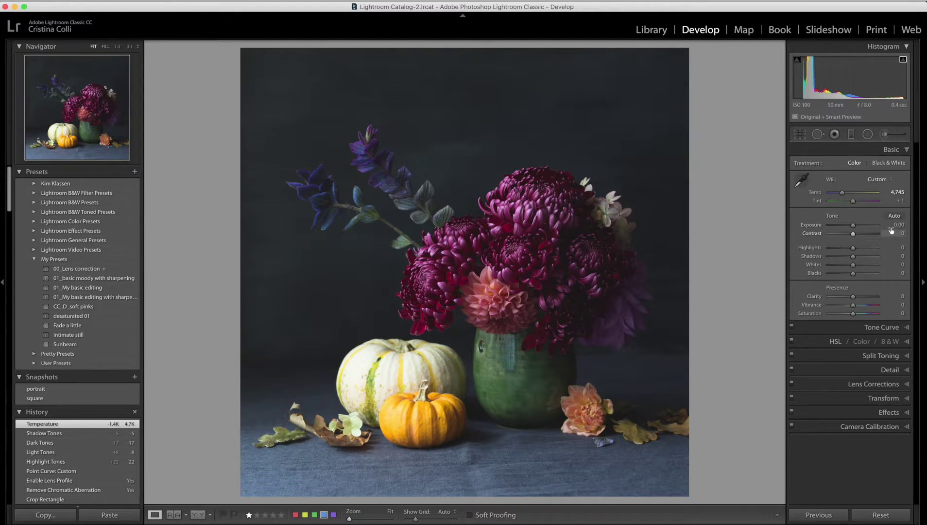
- Set HSL Saturation for Orange to −29 and Yellow to −25
click(836, 342)
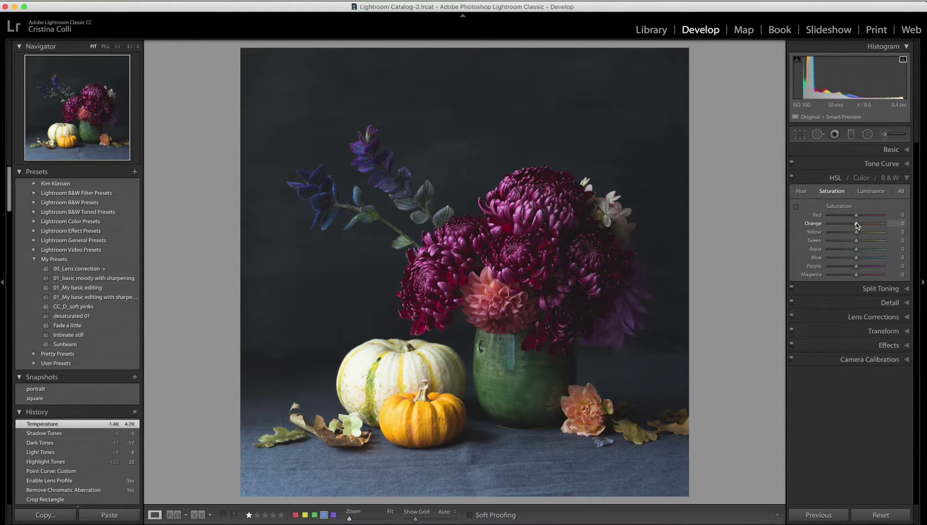
drag(856, 224, 850, 224)
drag(849, 223, 850, 233)
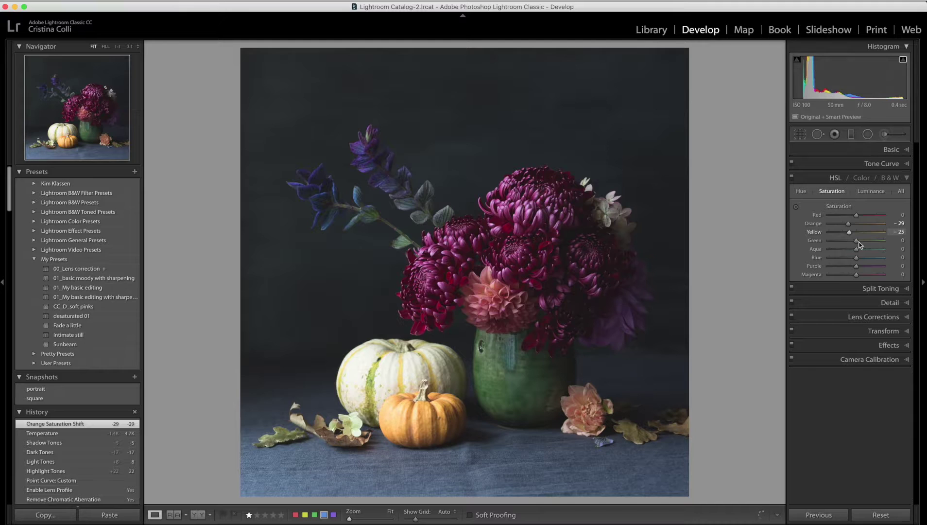
drag(858, 245, 858, 244)
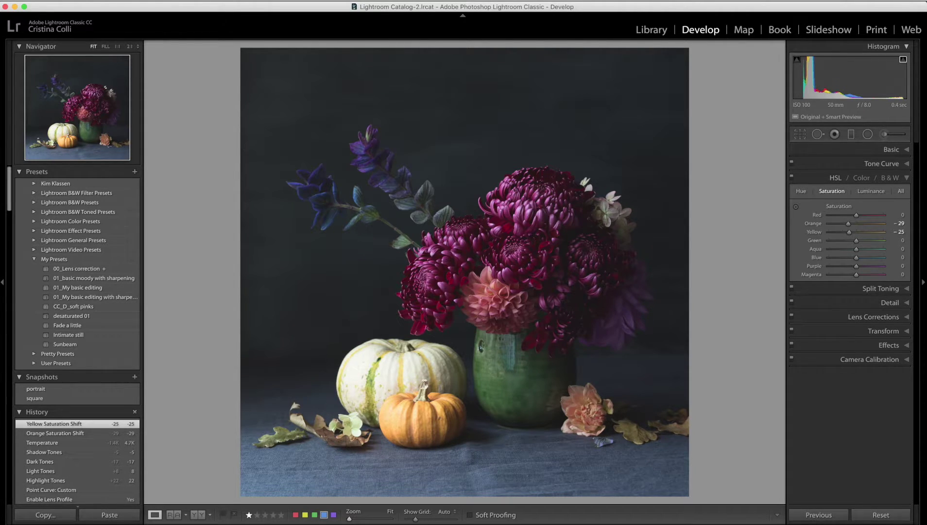
- Set Exposure −0.20, Highlights +25, Whites +24 and Blacks −18 in the Basic panel
click(906, 150)
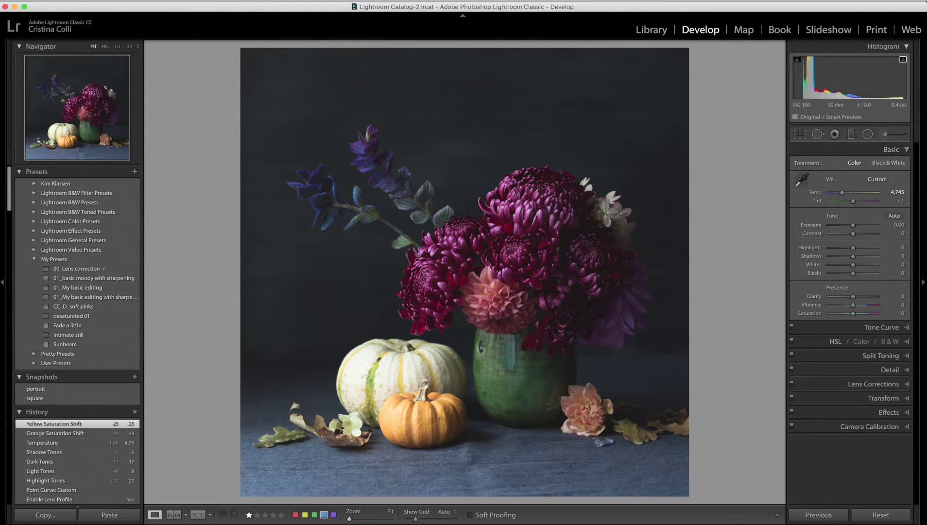
click(853, 225)
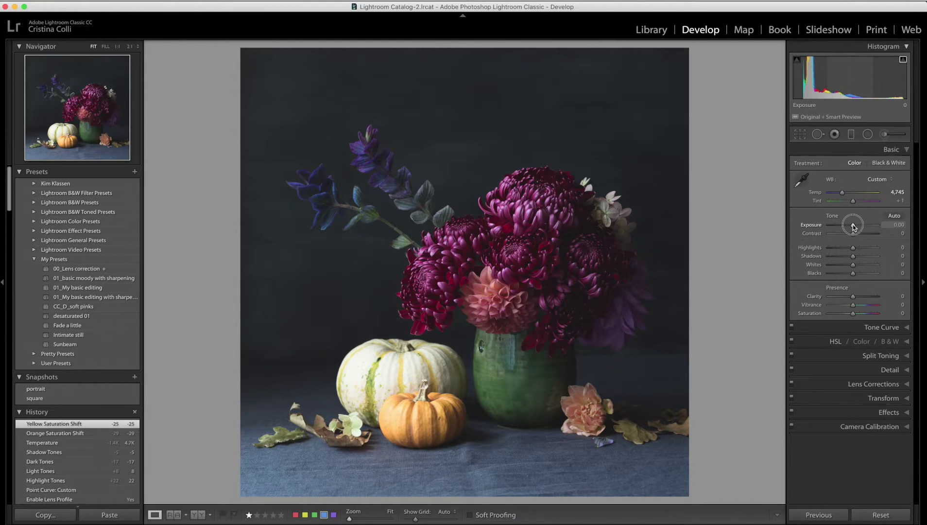
drag(854, 226, 853, 227)
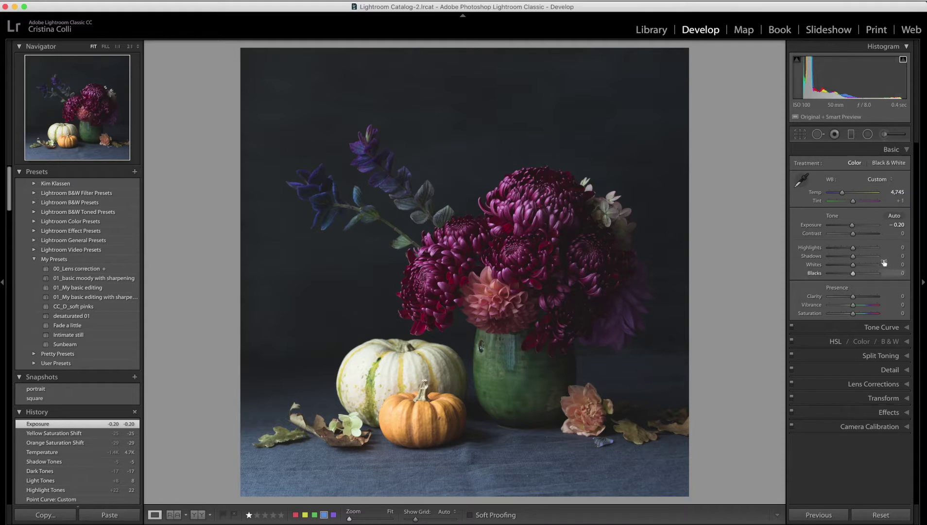
drag(853, 248, 859, 248)
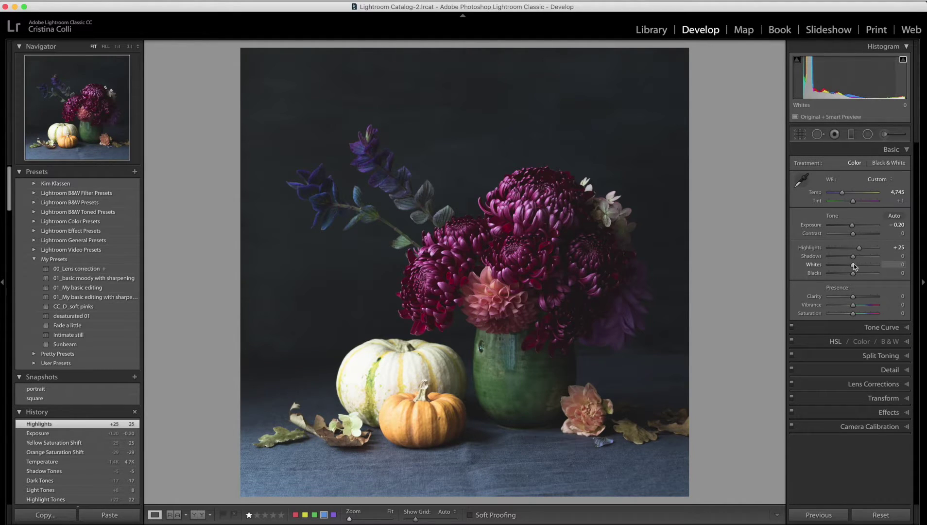
drag(854, 266, 859, 264)
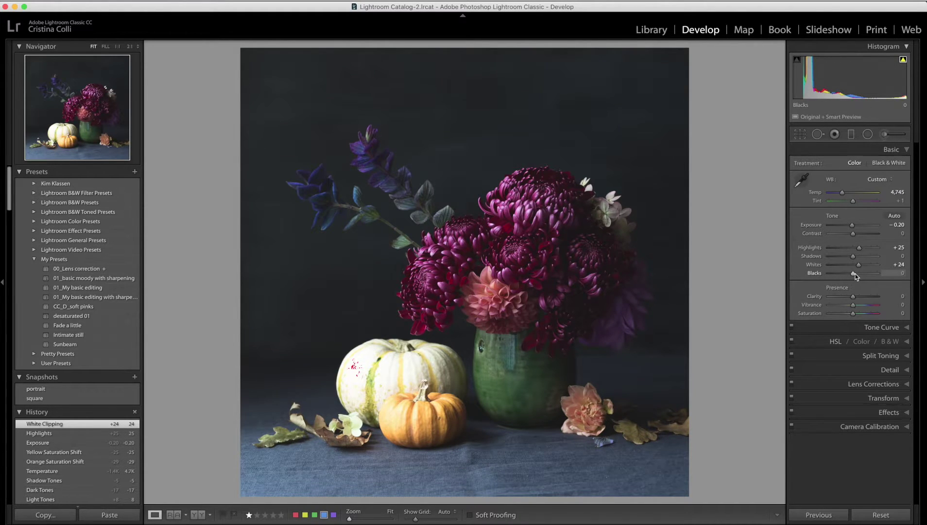
drag(853, 274, 849, 274)
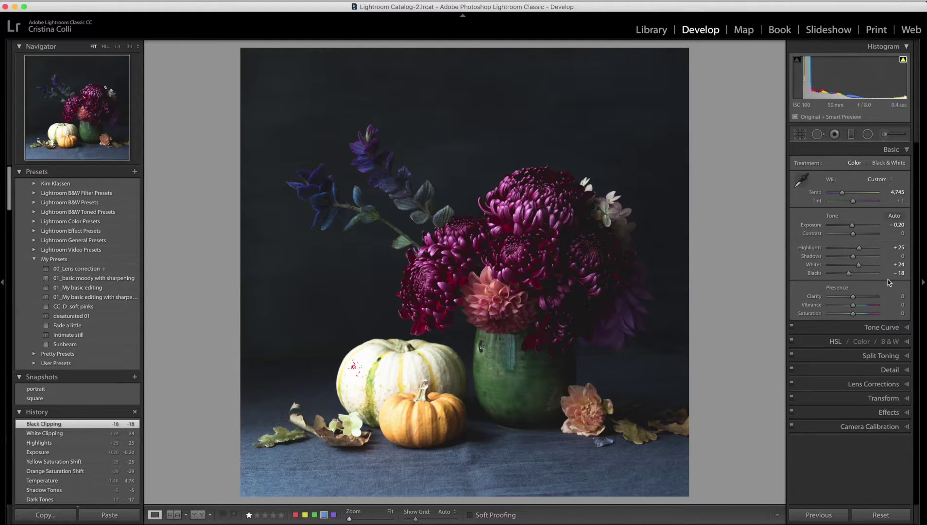
- Ease Blacks to −12 and drop overall Saturation to −8
click(849, 273)
drag(849, 274, 850, 273)
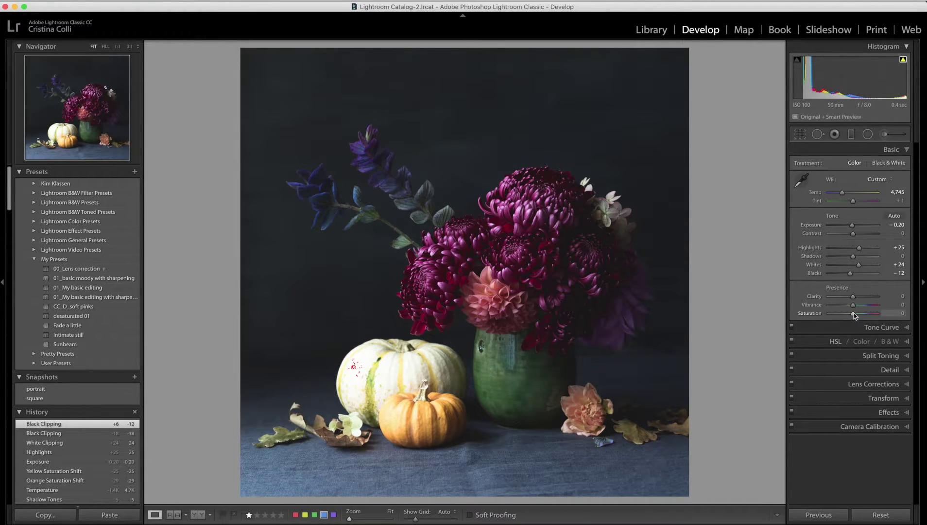
drag(854, 315, 853, 314)
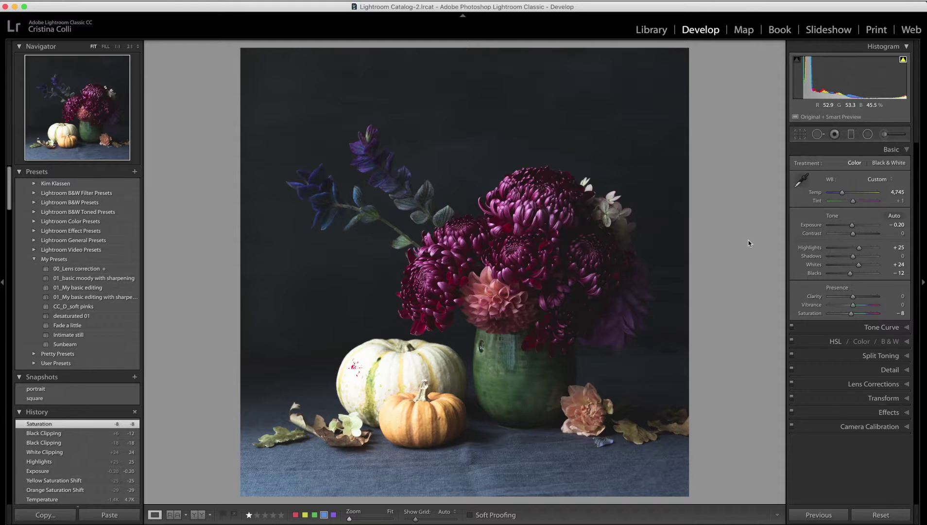
- Set up an Adjustment Brush with Exposure −0.30 and Highlights −30
click(887, 134)
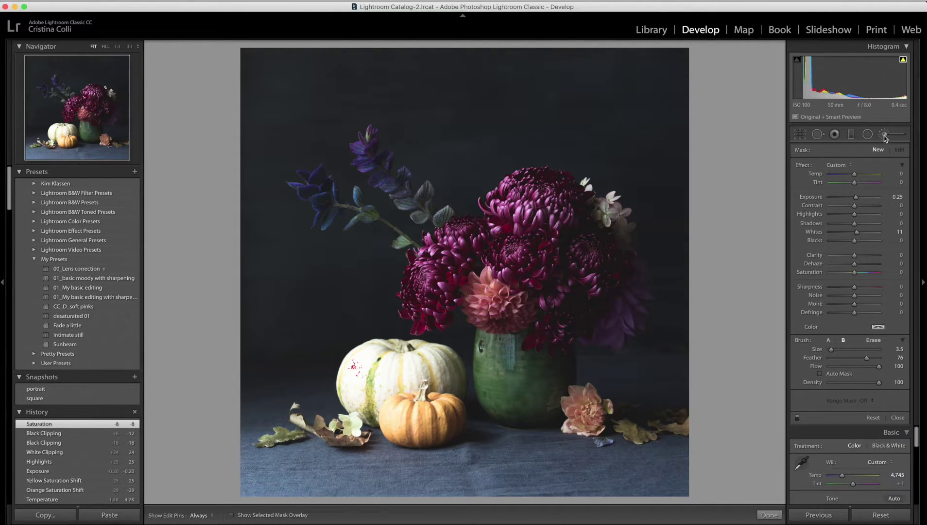
click(851, 166)
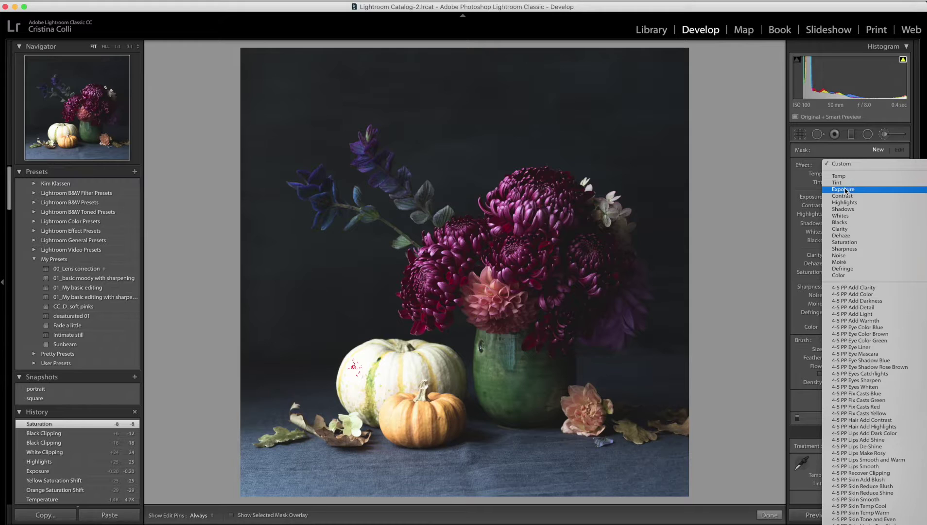
click(846, 189)
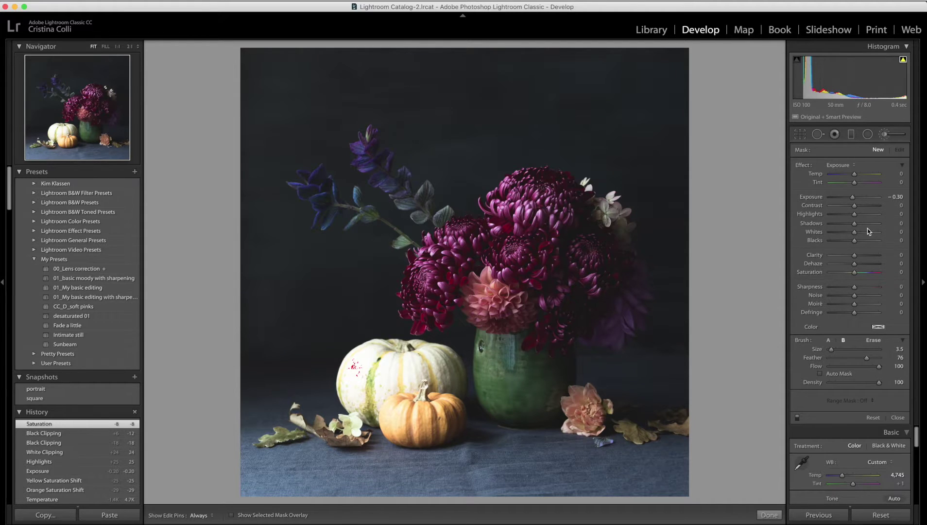
click(855, 216)
drag(856, 217, 847, 216)
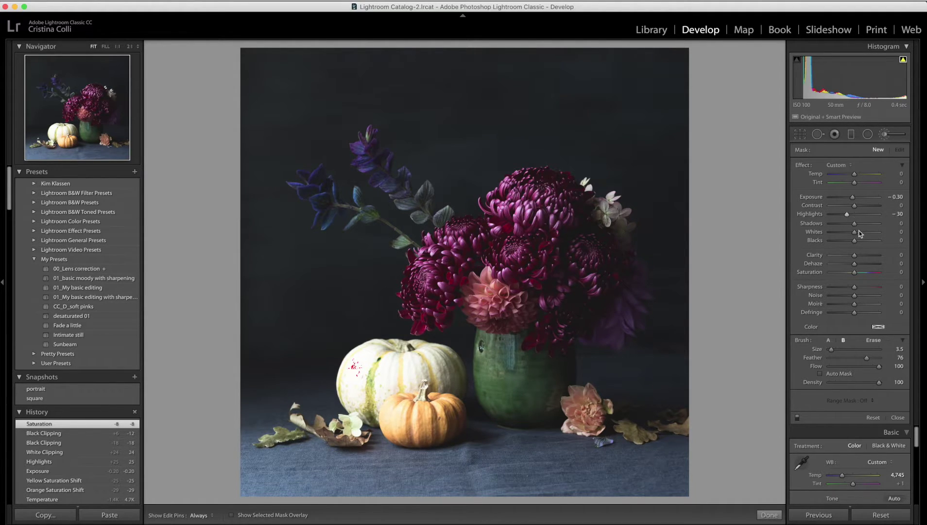
- Paint the darkening brush over the white pumpkin's left side
key(h)
click(386, 348)
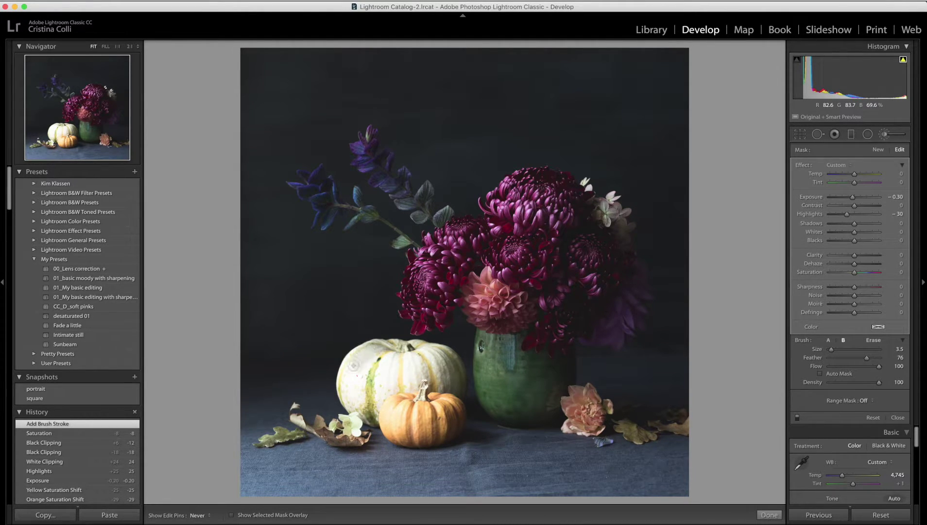
mouse_move(374, 336)
mouse_down()
mouse_move(350, 372)
mouse_move(344, 398)
mouse_move(352, 410)
mouse_move(360, 357)
mouse_move(375, 379)
mouse_move(408, 355)
mouse_move(412, 391)
mouse_move(434, 353)
mouse_move(411, 347)
mouse_move(437, 349)
mouse_move(452, 374)
mouse_move(450, 362)
mouse_move(443, 389)
mouse_move(393, 418)
mouse_move(394, 430)
mouse_move(449, 405)
mouse_move(454, 415)
mouse_move(441, 433)
mouse_move(419, 433)
mouse_move(396, 410)
mouse_move(354, 419)
mouse_move(348, 424)
mouse_move(359, 438)
mouse_up()
key(h)
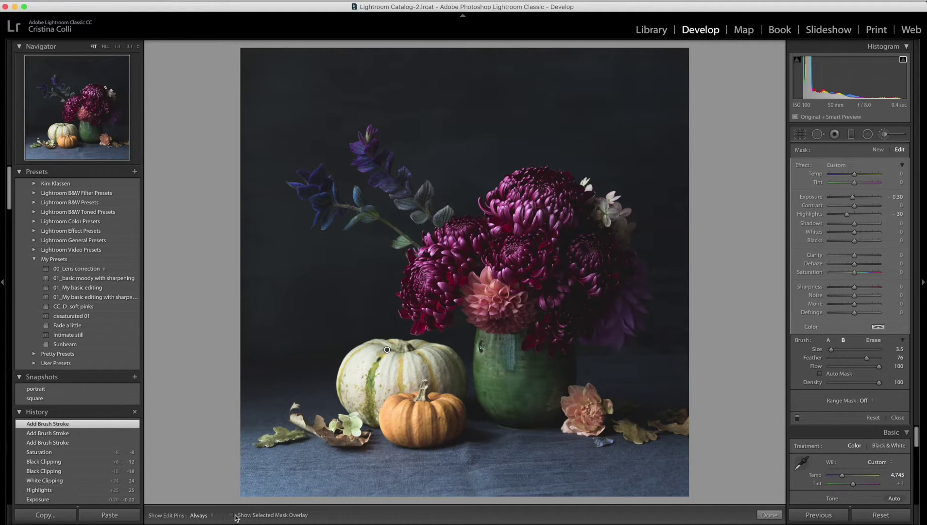
- With the red mask overlay shown, paint more darkening strokes over both pumpkins
click(233, 514)
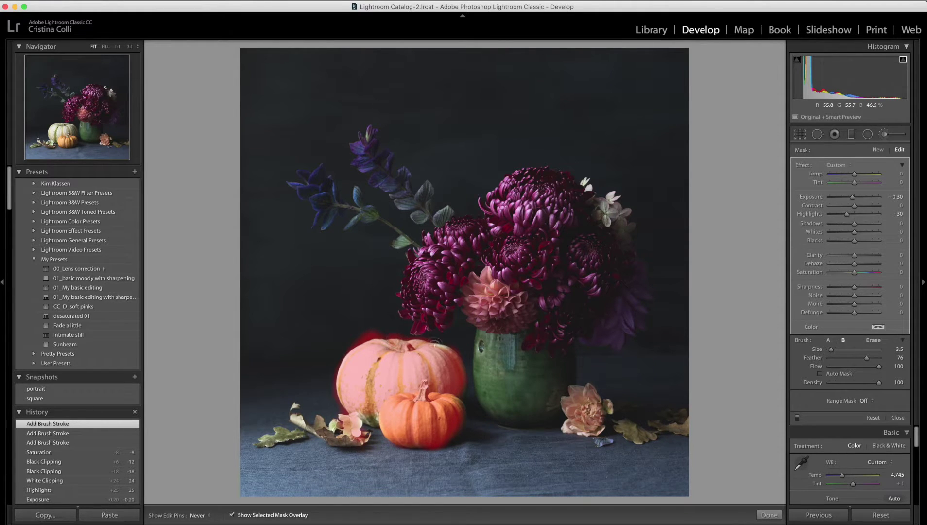
drag(379, 402, 387, 349)
key(h)
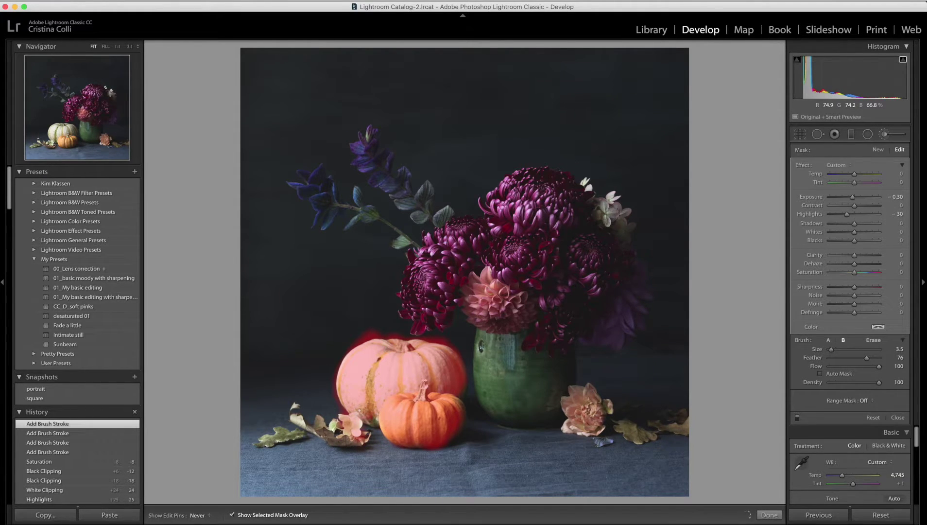
drag(468, 388, 444, 401)
key(h)
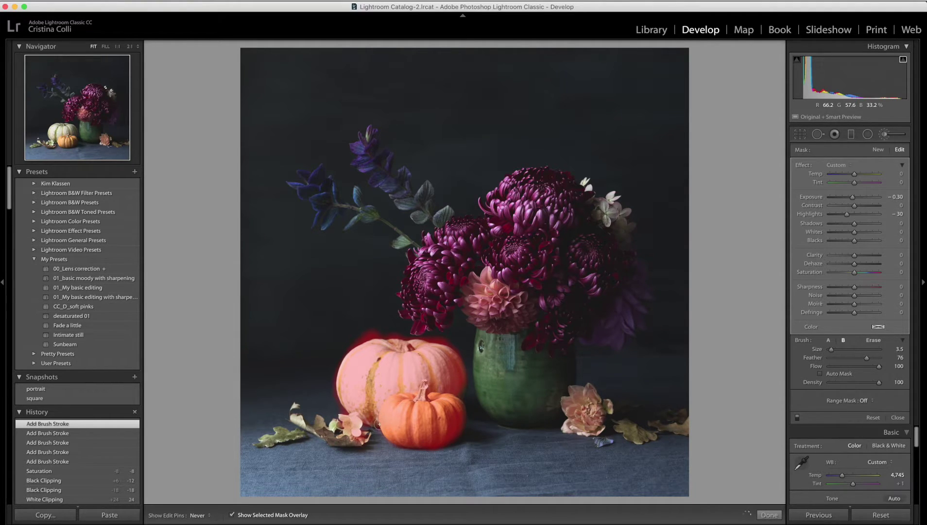
- Erase the mask spill from the vase edge, leaf tip and pumpkin's left edge, then resume painting
key(h)
drag(385, 413, 401, 317)
key(alt)
key(h)
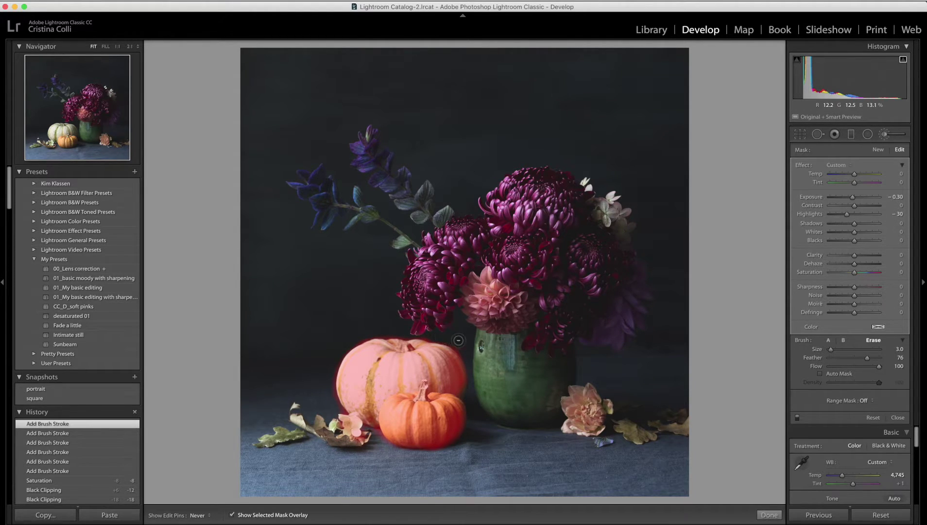
mouse_move(460, 342)
mouse_down()
mouse_move(468, 427)
mouse_move(409, 473)
mouse_up()
key(h)
drag(371, 436, 379, 438)
mouse_move(326, 381)
mouse_down()
mouse_move(374, 439)
mouse_move(327, 440)
mouse_move(382, 449)
mouse_up()
click(843, 340)
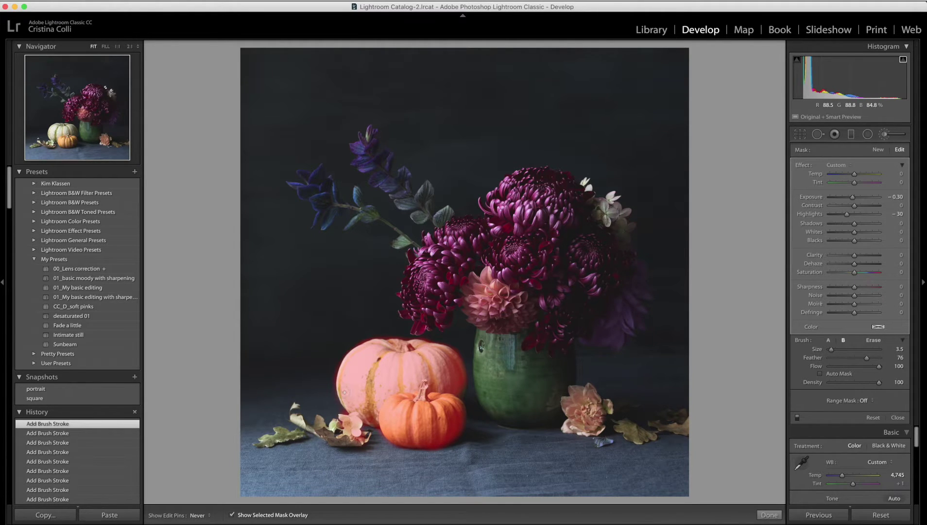
click(200, 515)
click(199, 497)
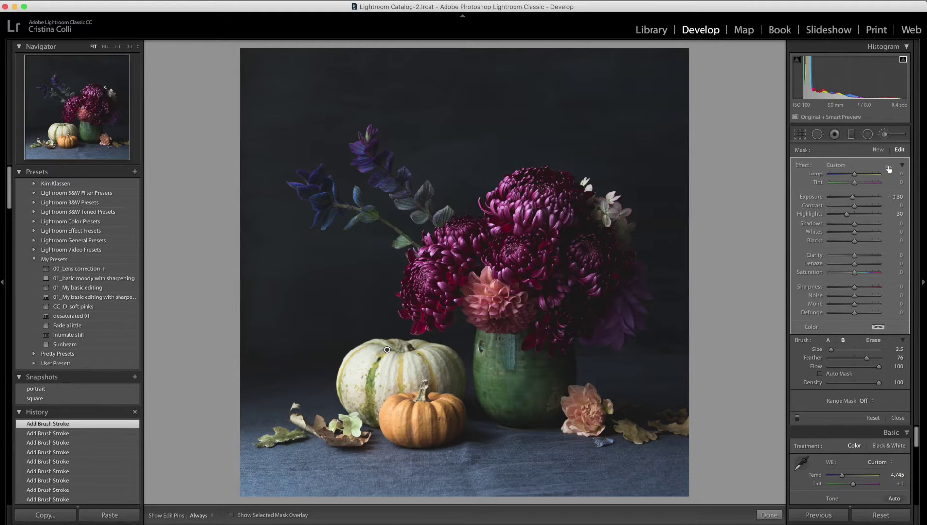
- Create a new Dodge (Lighten) brush at Exposure +0.25 and raise its Whites to +9
click(878, 151)
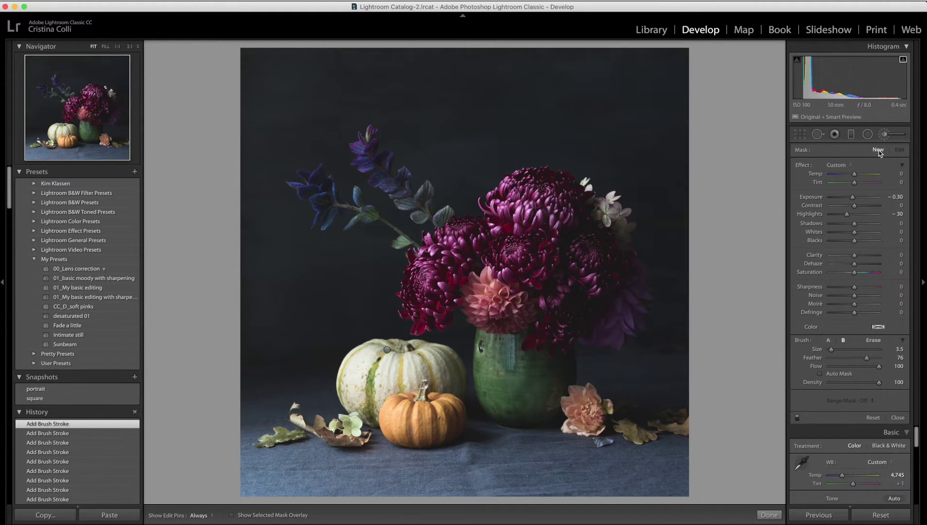
click(853, 167)
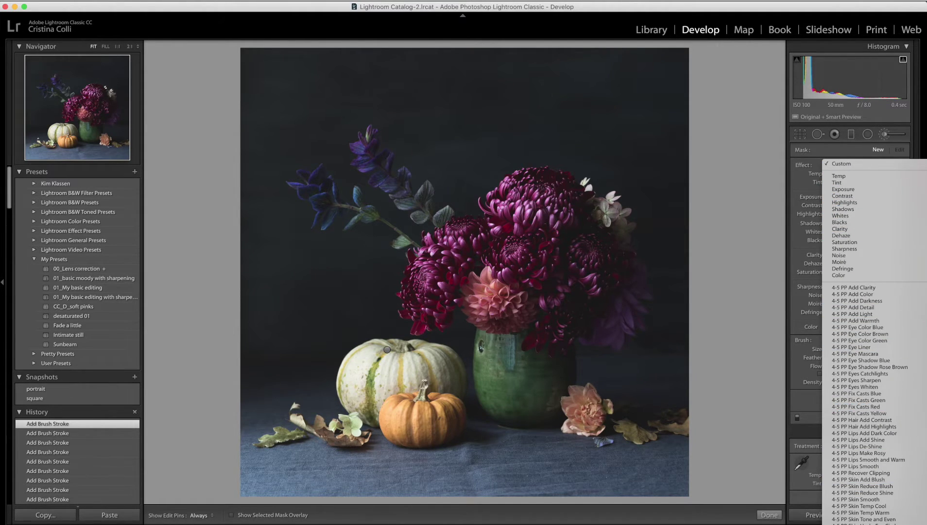
scroll(883, 504, down, 2)
click(883, 504)
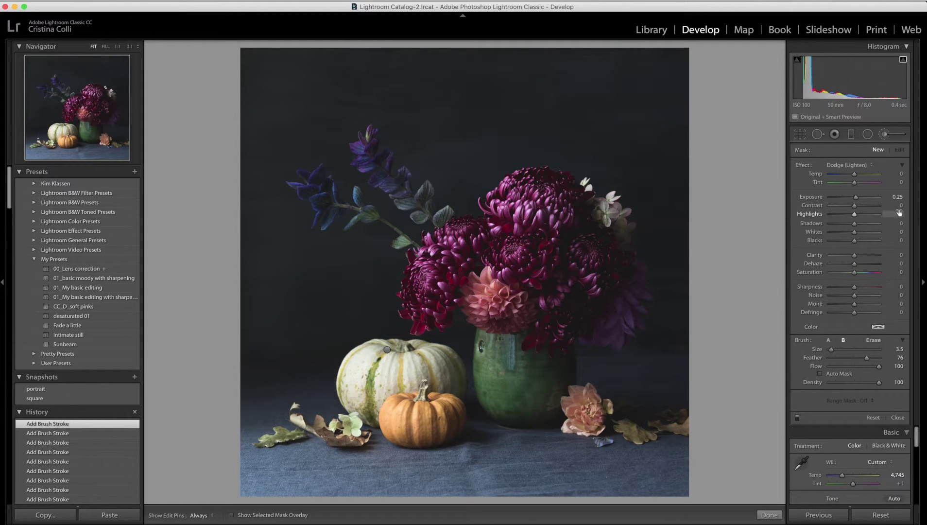
drag(856, 233, 856, 232)
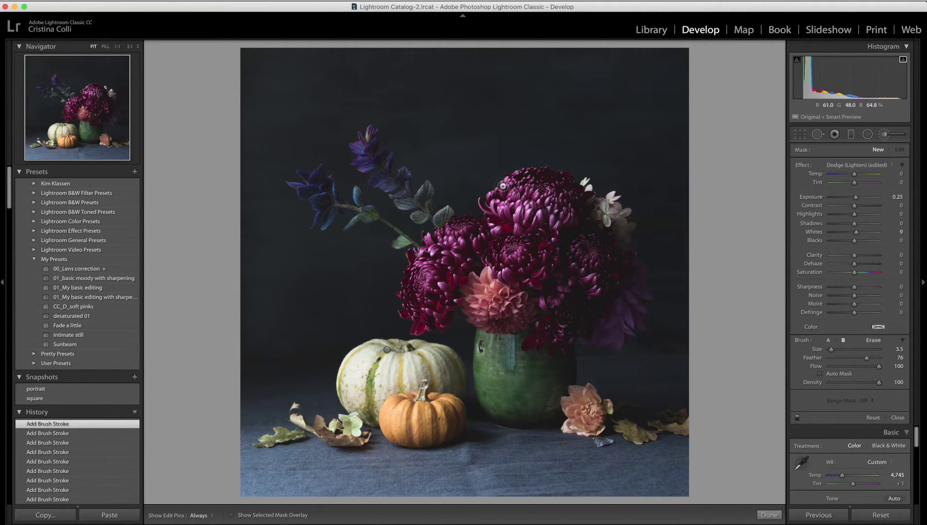
- Paint dodge strokes over the chrysanthemums and dark purple flowers, then close the brush with Done
drag(526, 176, 529, 174)
key(h)
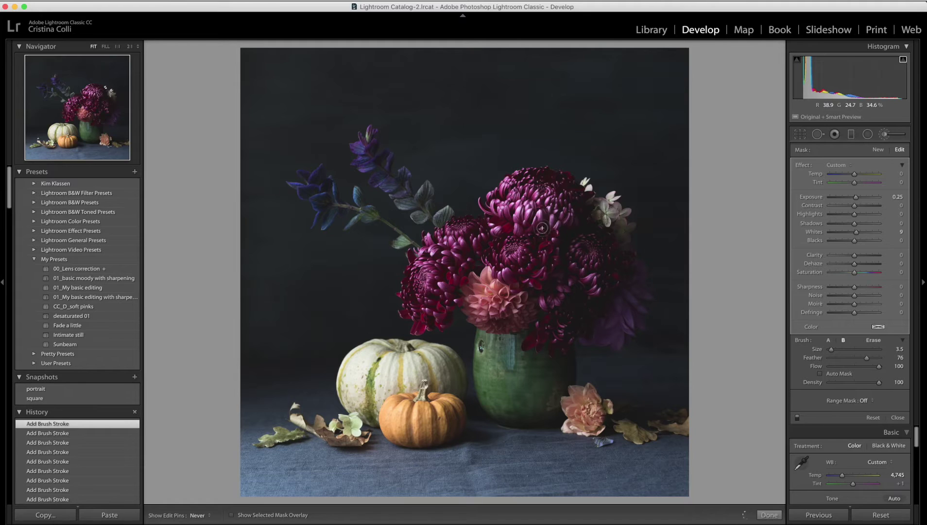
drag(506, 226, 485, 205)
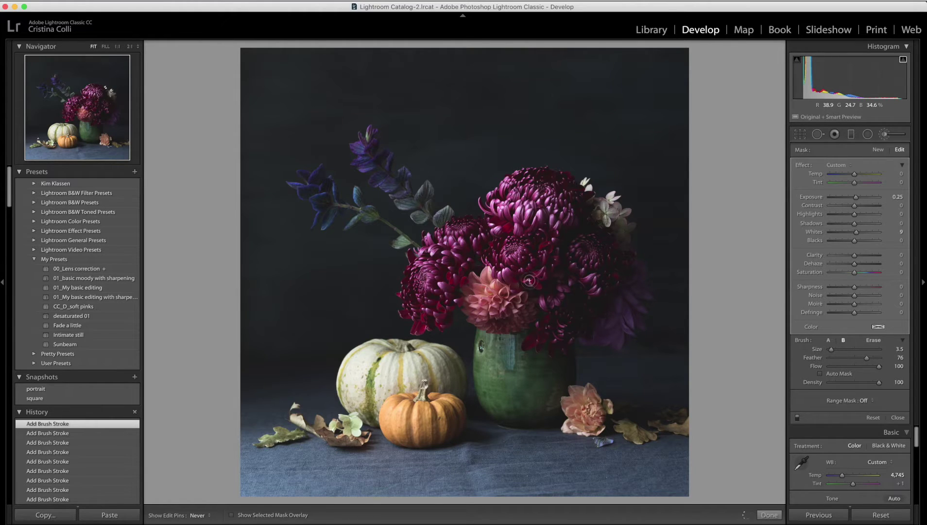
key(h)
key(h)
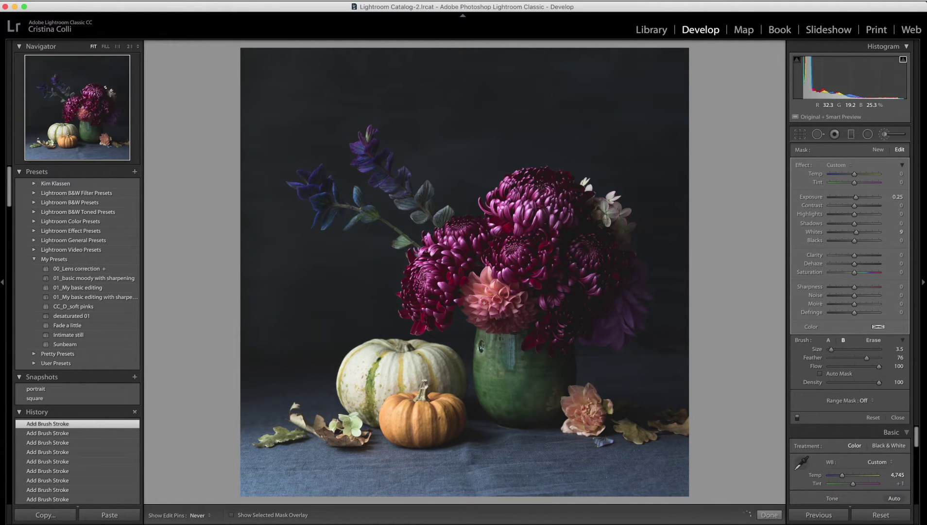
drag(504, 314, 546, 295)
mouse_move(570, 262)
mouse_down()
mouse_move(594, 277)
mouse_move(617, 272)
mouse_move(590, 263)
mouse_move(667, 267)
mouse_move(568, 330)
mouse_move(565, 321)
mouse_move(561, 342)
mouse_move(546, 323)
mouse_move(574, 338)
mouse_move(562, 332)
mouse_up()
key(h)
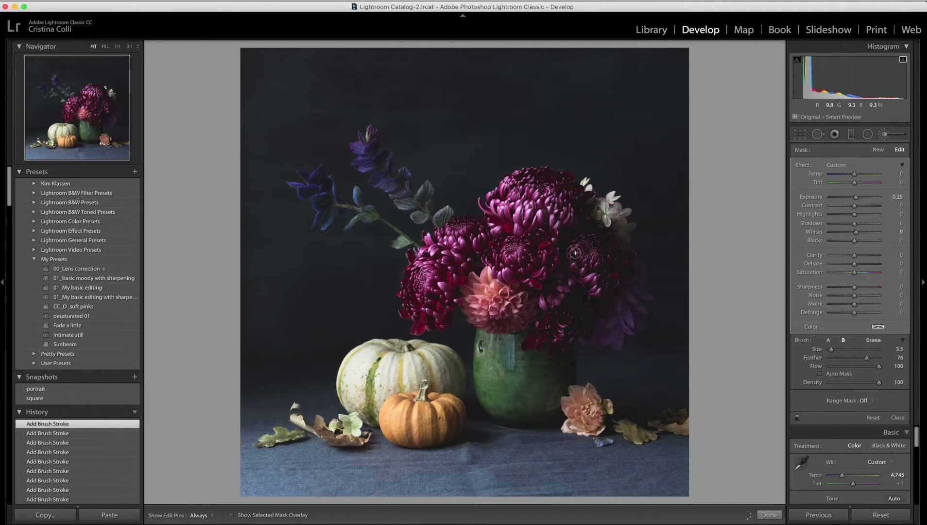
key(h)
key(h)
click(769, 514)
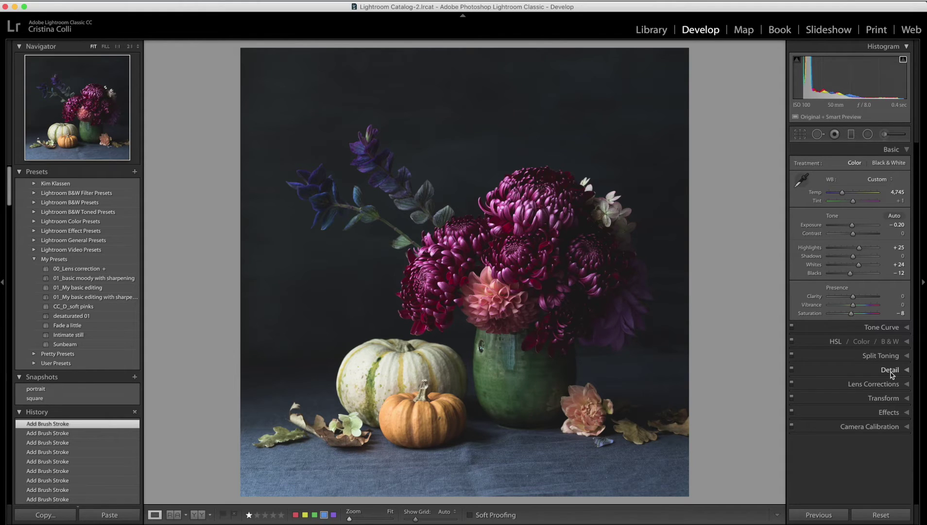
- Inspect the bouquet at 1:1 and raise Sharpening Amount from 25 to 59
click(906, 370)
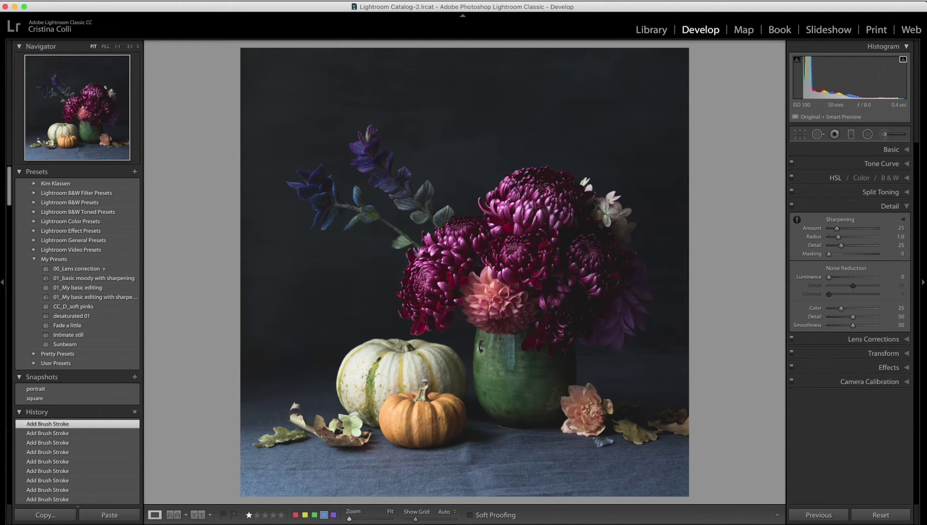
click(117, 46)
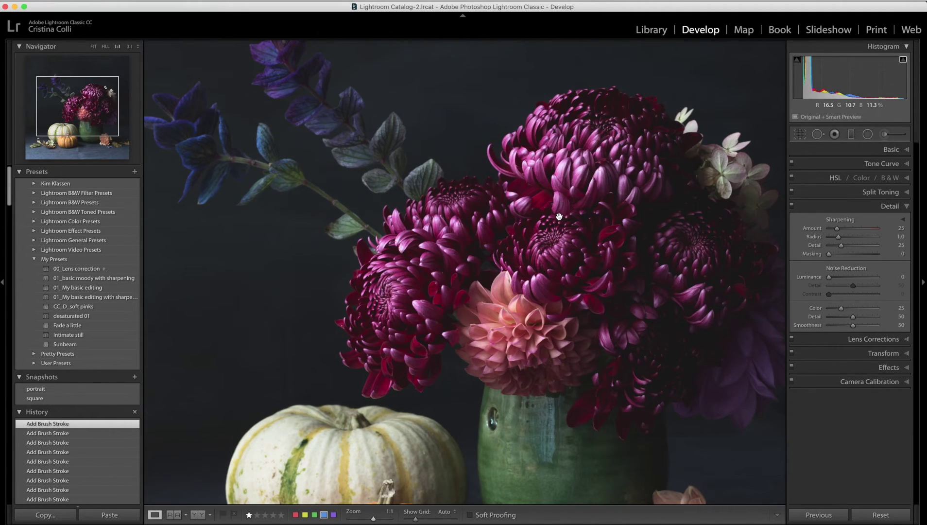
drag(559, 217, 501, 256)
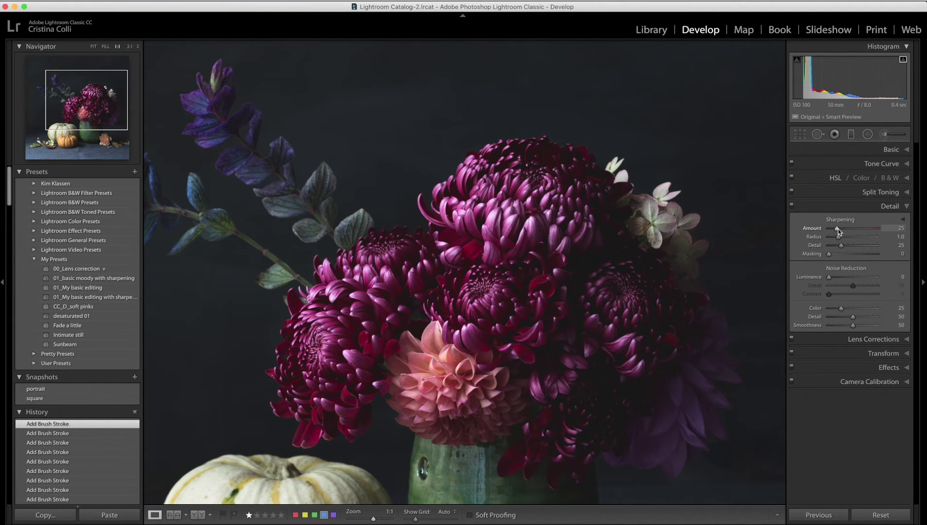
mouse_move(837, 228)
mouse_down()
mouse_move(857, 229)
mouse_move(838, 230)
mouse_up()
drag(837, 230, 849, 235)
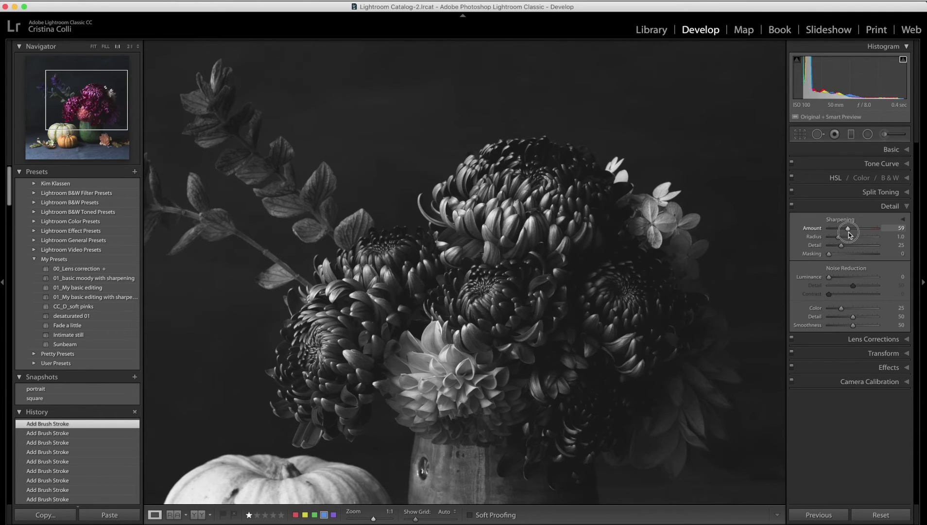
drag(849, 234, 848, 234)
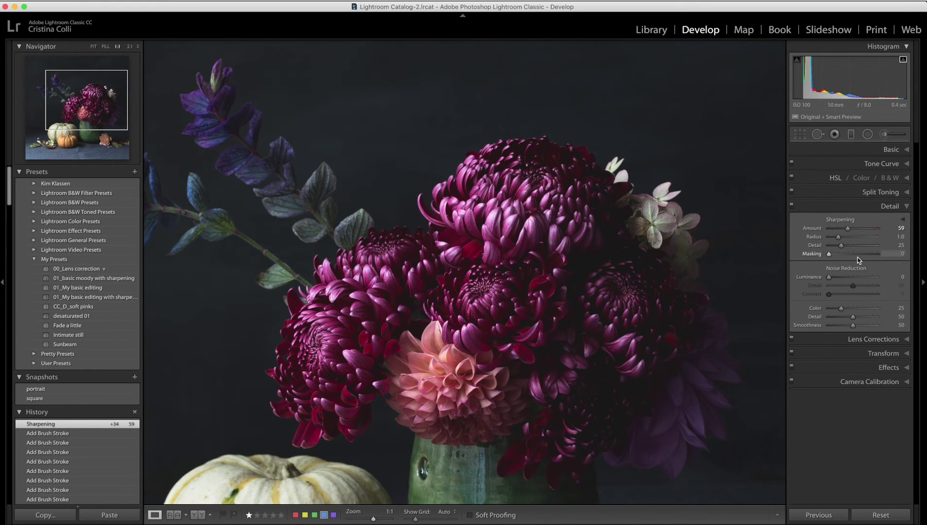
- Set sharpening Masking to 62 using the Alt mask preview, then fit the whole photo in view
key(alt)
click(829, 255)
drag(829, 255, 831, 255)
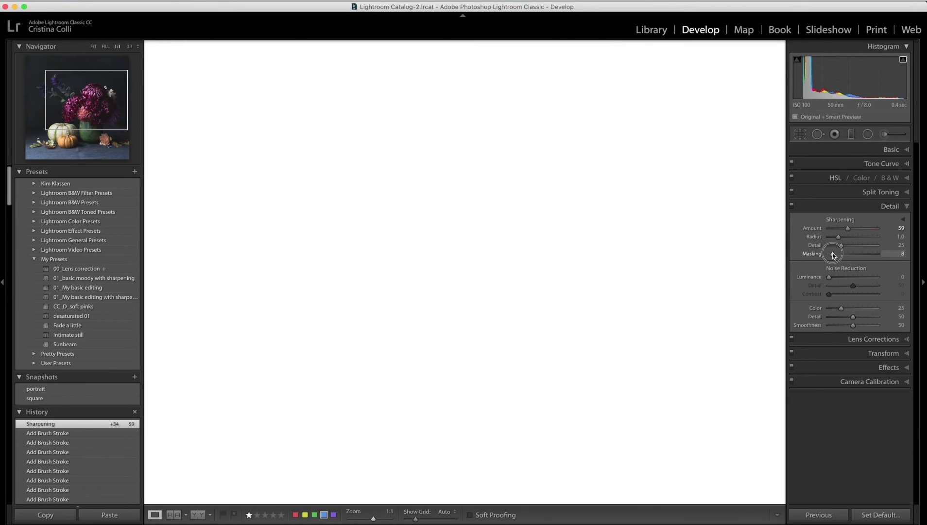
drag(833, 254, 835, 255)
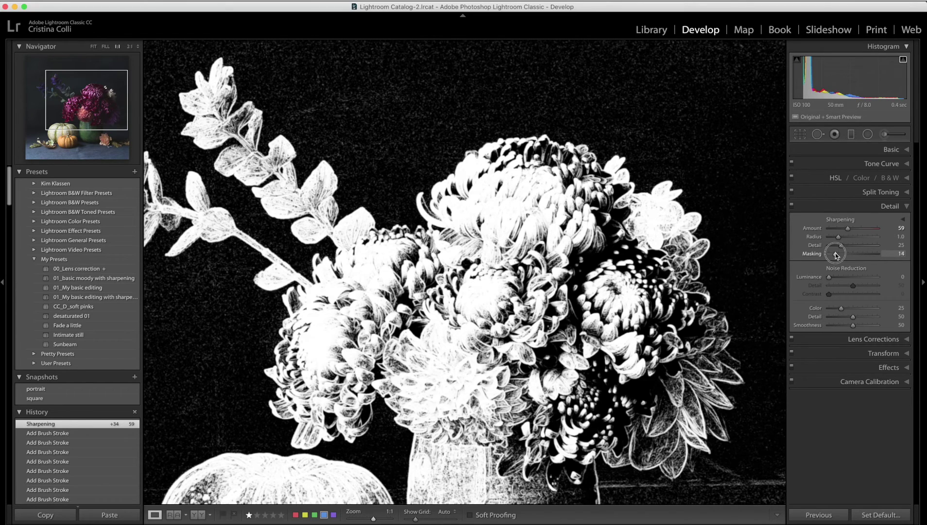
drag(835, 255, 859, 256)
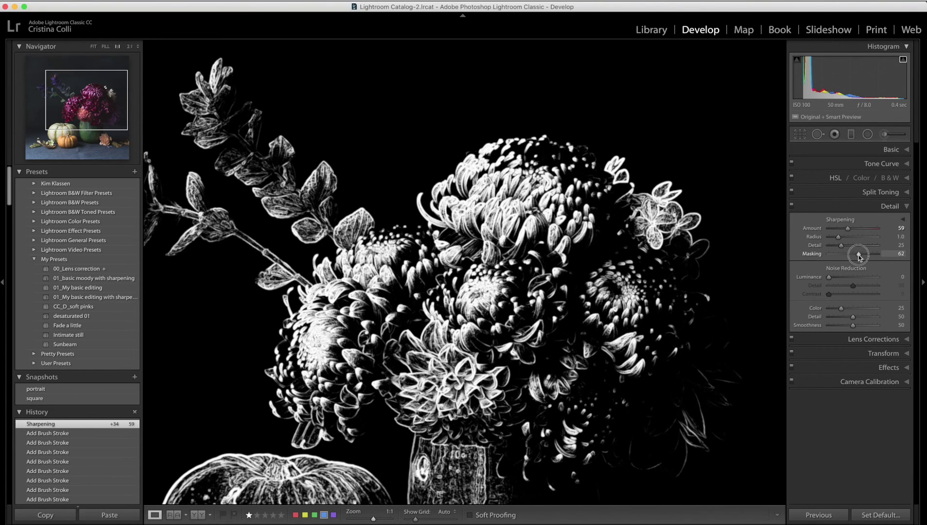
drag(858, 256, 858, 256)
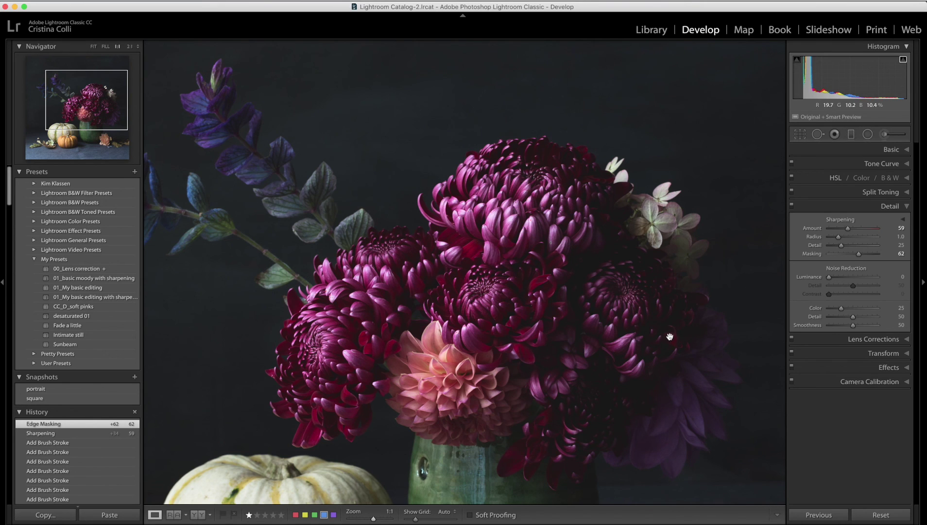
drag(666, 330, 699, 215)
click(93, 46)
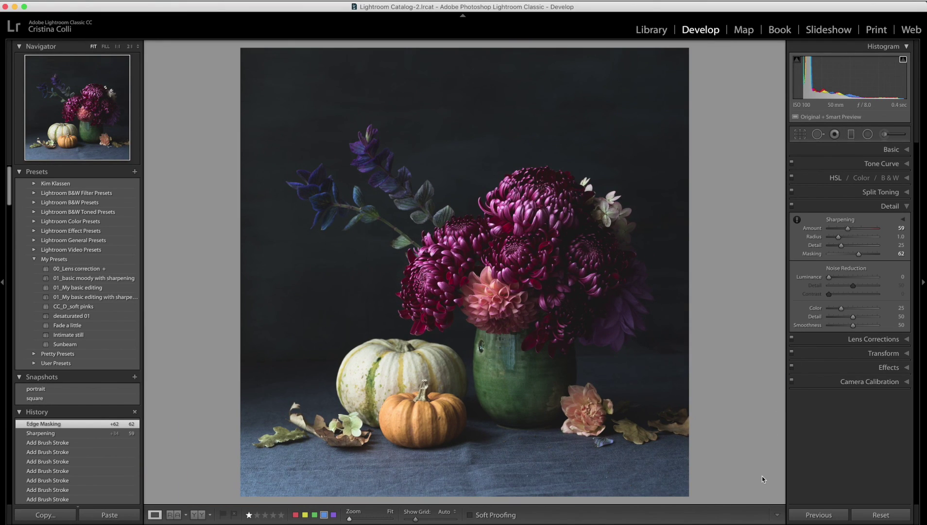